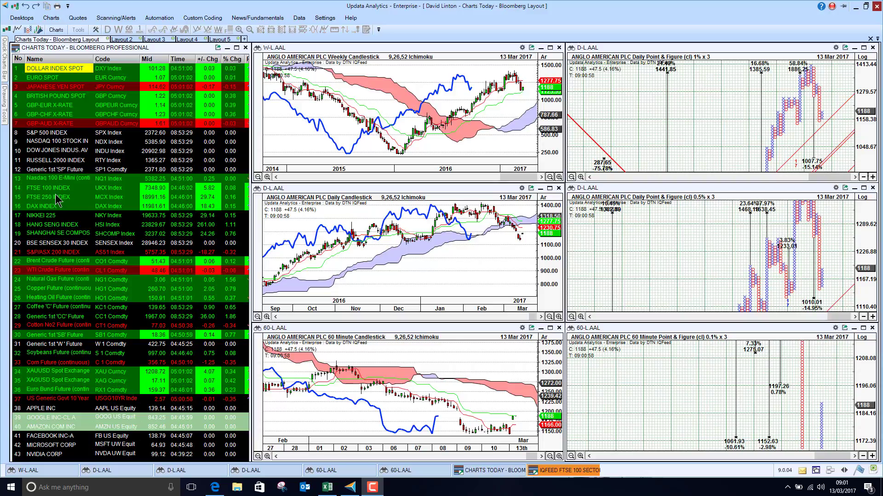
# - Load Euro Spot, then Dollar Index Spot, into all six linked charts
pyautogui.click(56, 78)
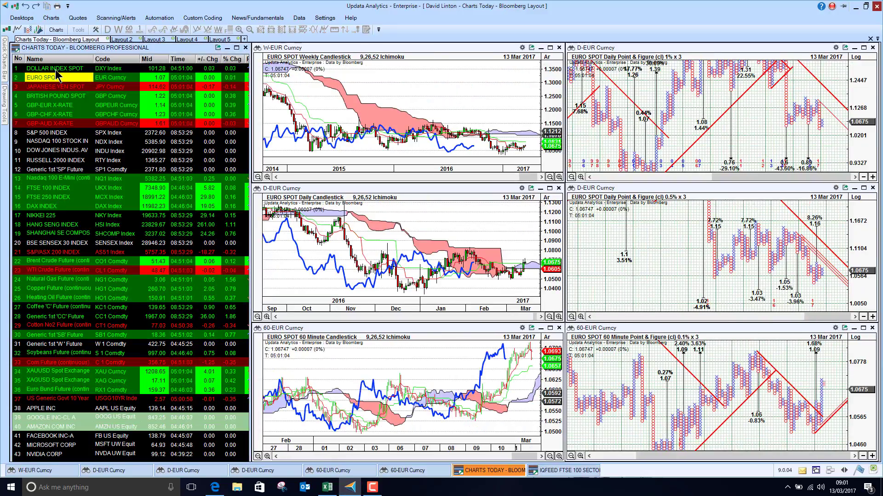
pyautogui.click(55, 69)
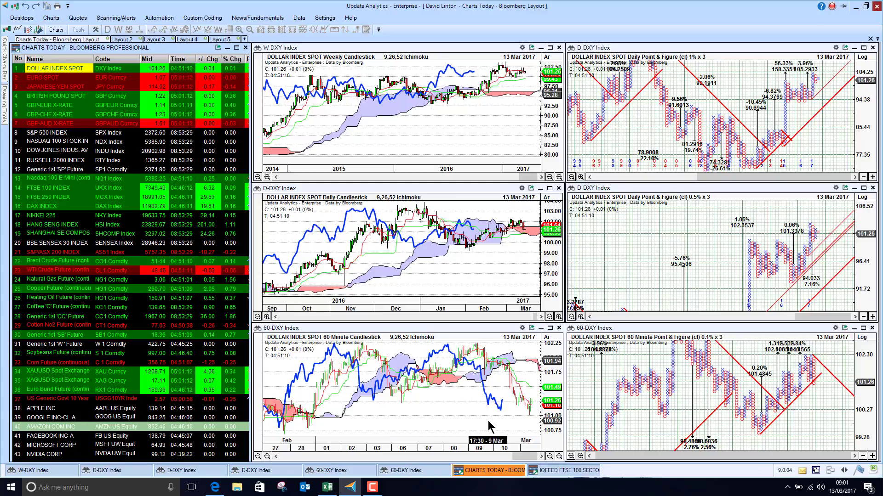
pyautogui.click(863, 328)
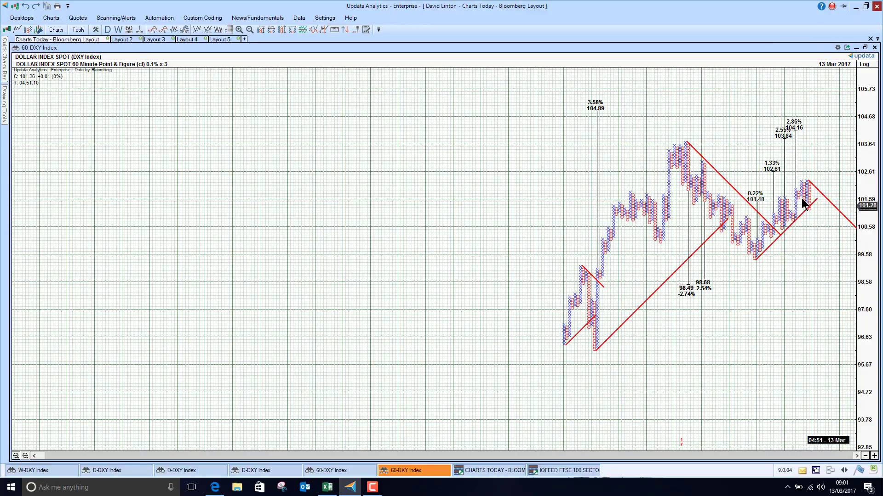
pyautogui.click(864, 48)
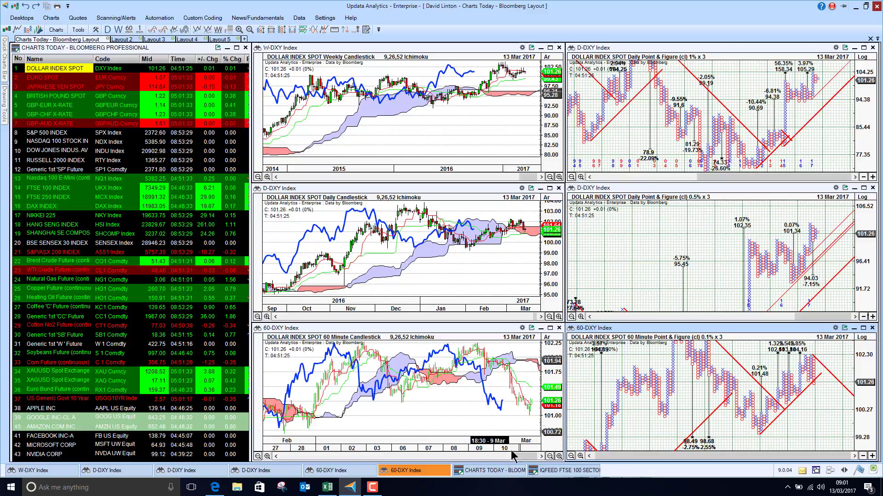
# - Chart EURO SPOT in all six panes, adjusting the 60-minute chart's scroll range
pyautogui.moveTo(510, 456); pyautogui.dragTo(523, 459)
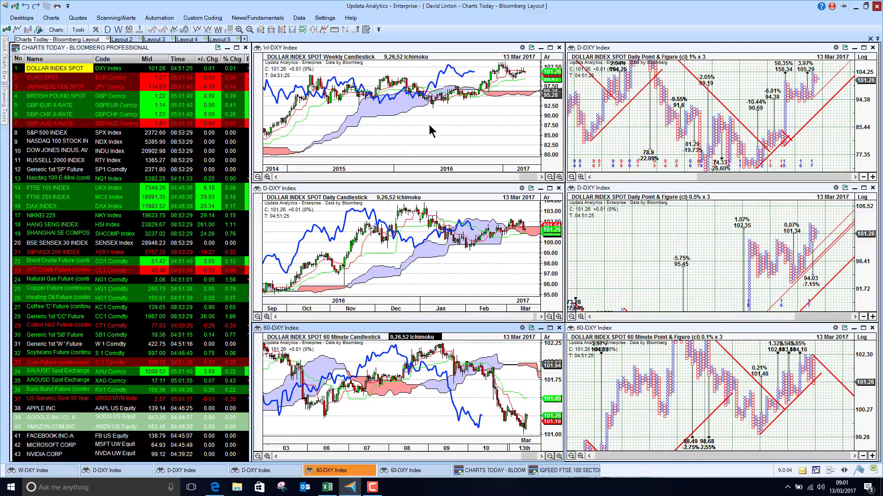
pyautogui.click(48, 79)
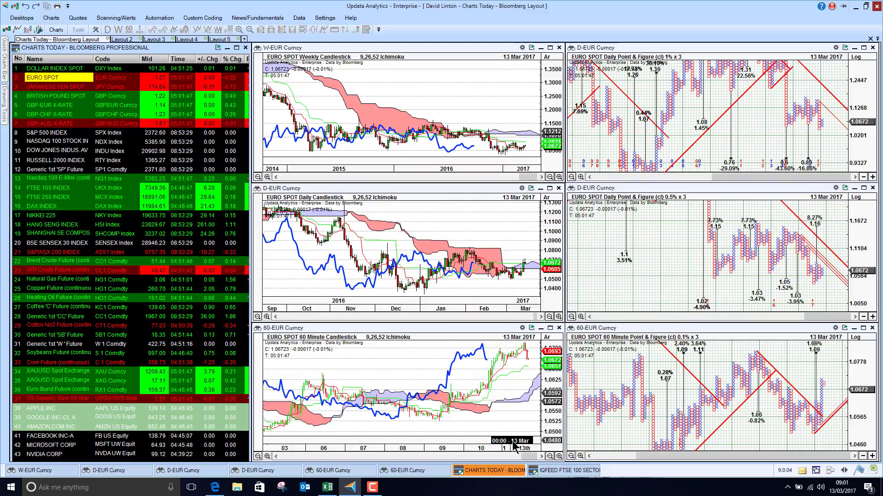
pyautogui.moveTo(519, 453); pyautogui.dragTo(523, 455)
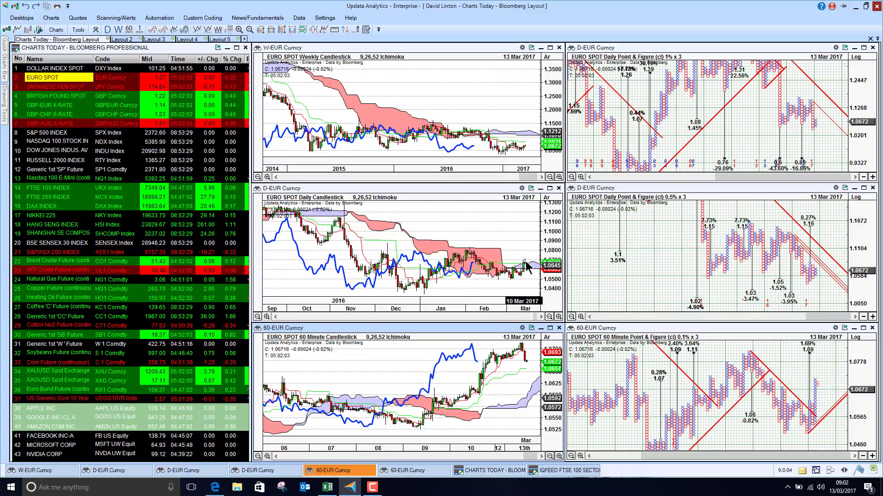
# - Step the charts through Japanese Yen Spot, British Pound Spot, GBP-EUR and GBP-CHF to GBP-AUD X-RATE
pyautogui.click(37, 87)
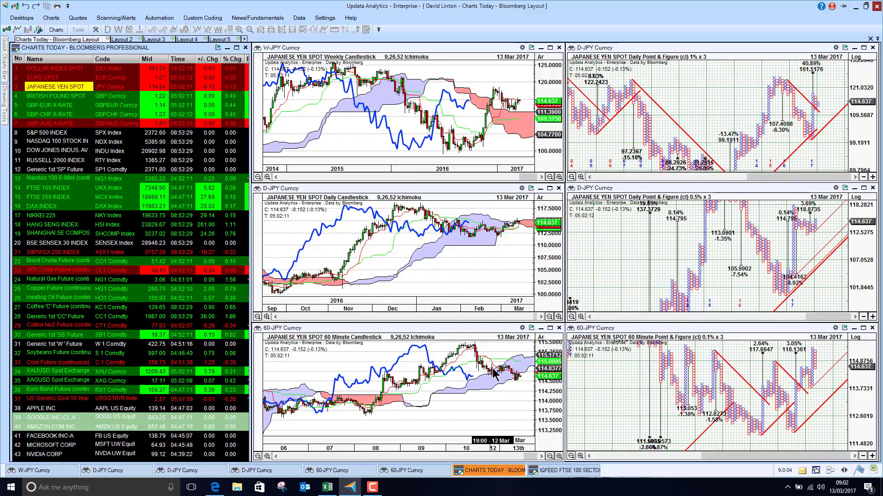
pyautogui.click(56, 97)
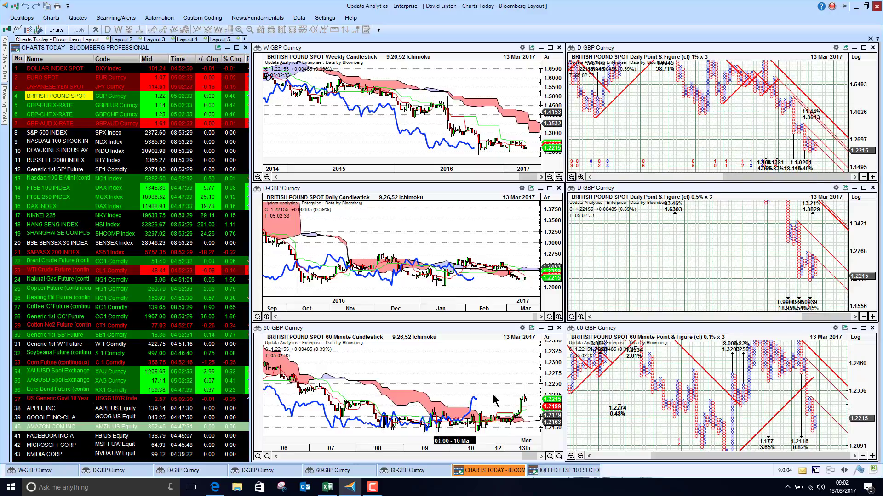
pyautogui.click(52, 108)
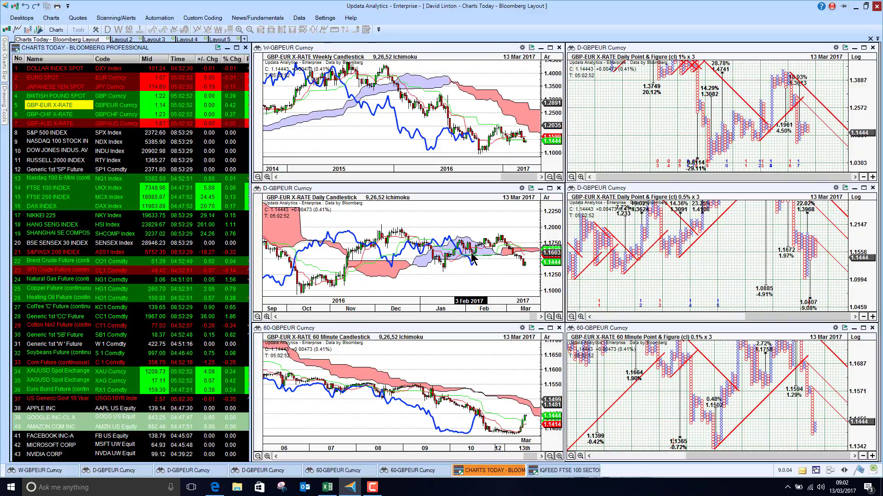
pyautogui.click(53, 115)
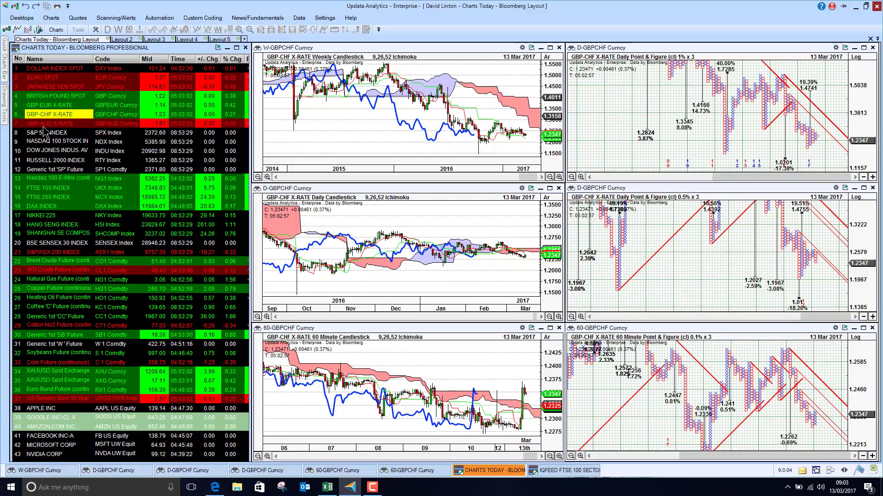
pyautogui.press('Down')
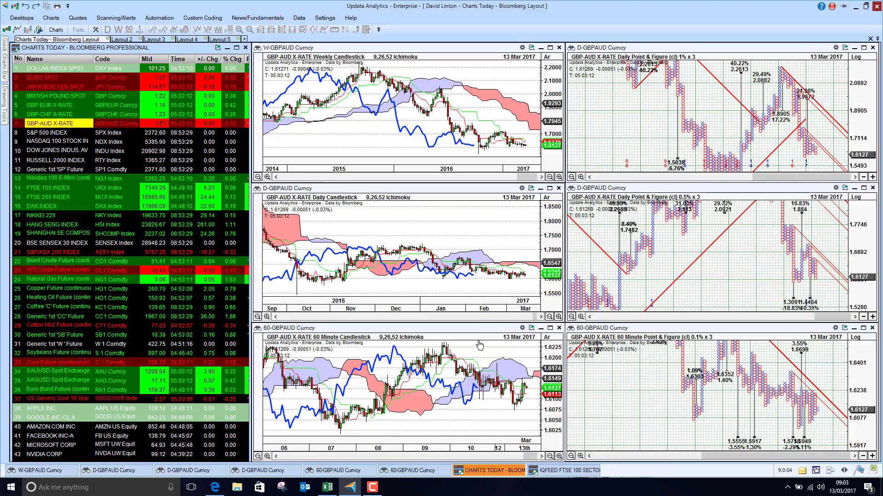
# - Chart S&P 500 with the 60-minute chart zoomed out, then NASDAQ 100, Dow Jones, Russell 2000 and Nasdaq 100 E-Mini
pyautogui.click(54, 134)
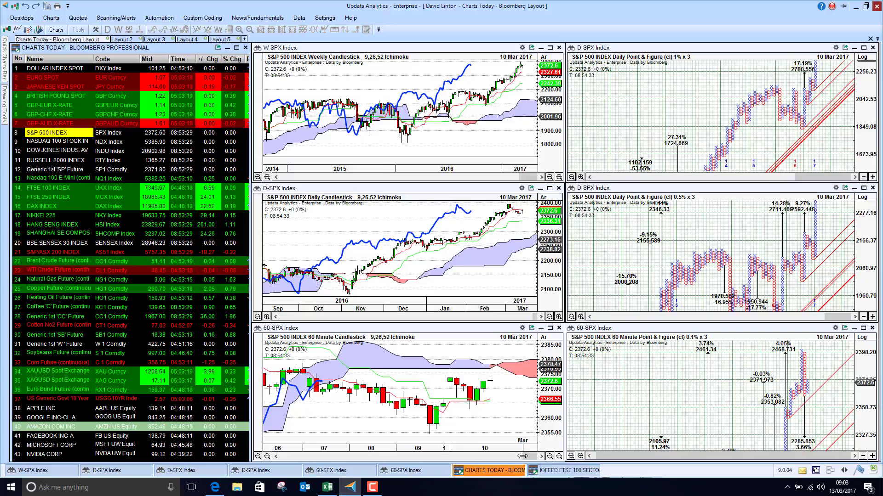
pyautogui.moveTo(525, 457); pyautogui.dragTo(517, 457)
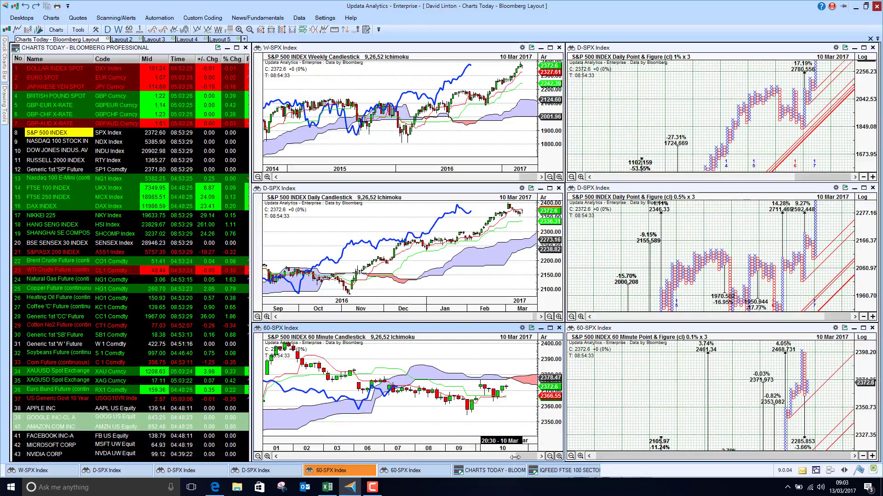
pyautogui.moveTo(515, 457); pyautogui.dragTo(501, 457)
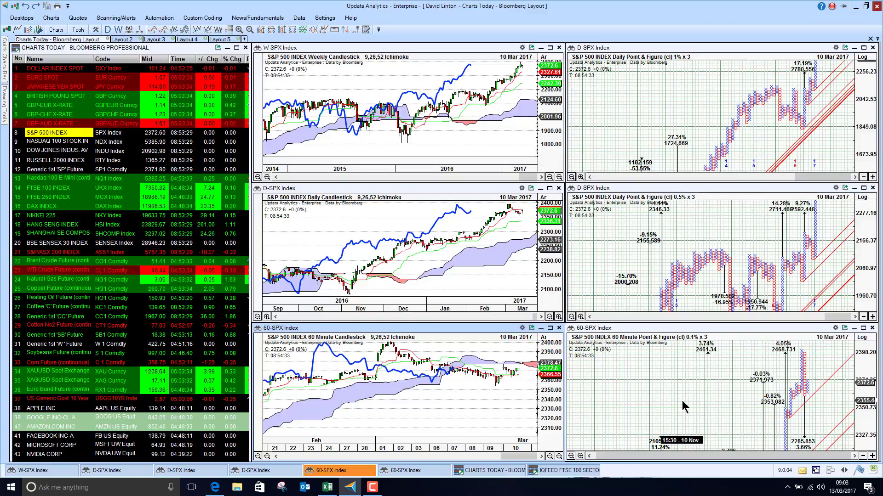
pyautogui.click(48, 143)
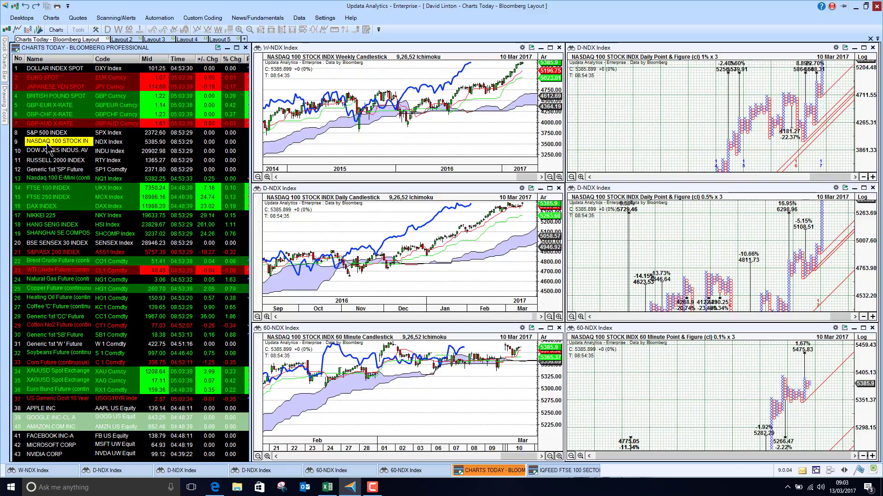
pyautogui.click(49, 148)
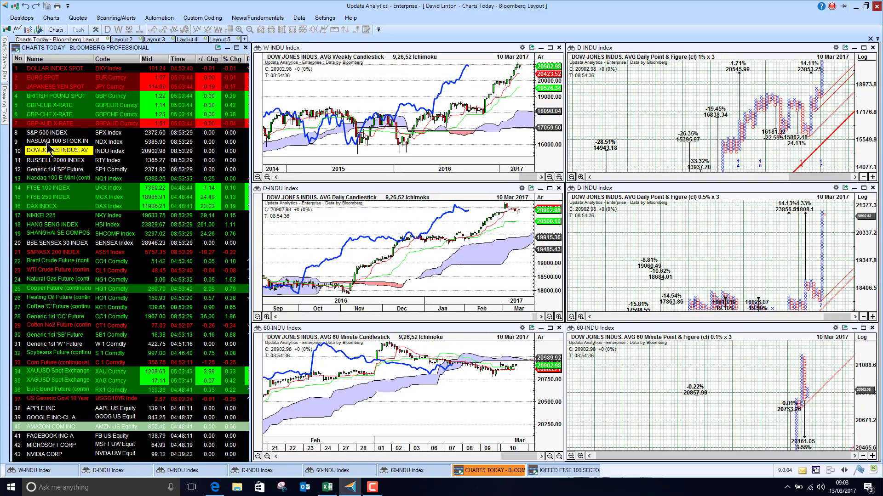
pyautogui.press('Down')
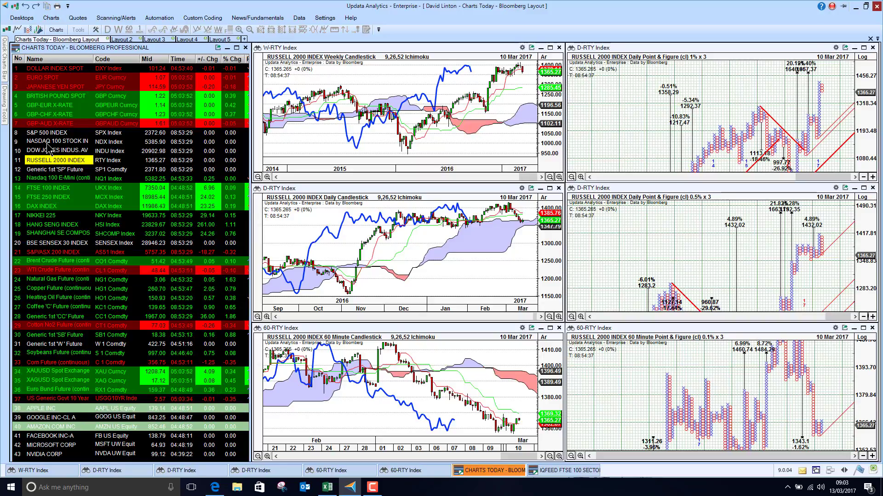
pyautogui.press('Down')
pyautogui.press('Down')
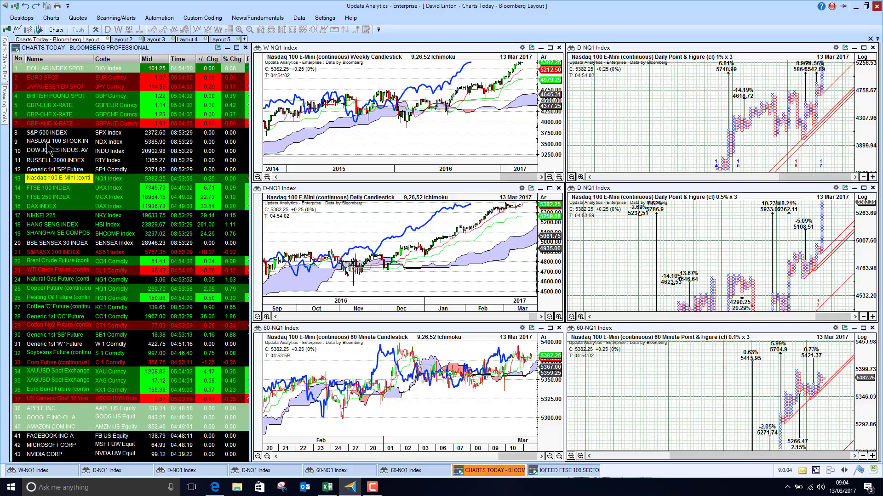
# - Step the charts through the FTSE 100, FTSE 250 and DAX indices
pyautogui.press('Down')
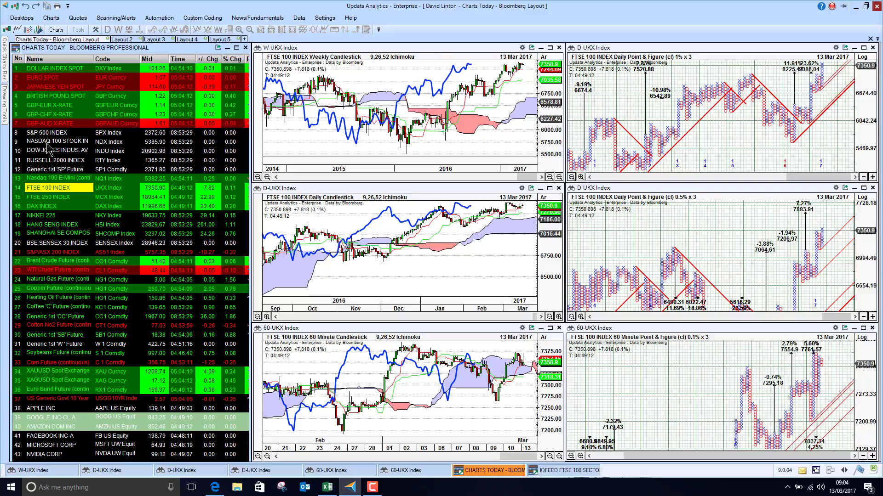
pyautogui.press('Down')
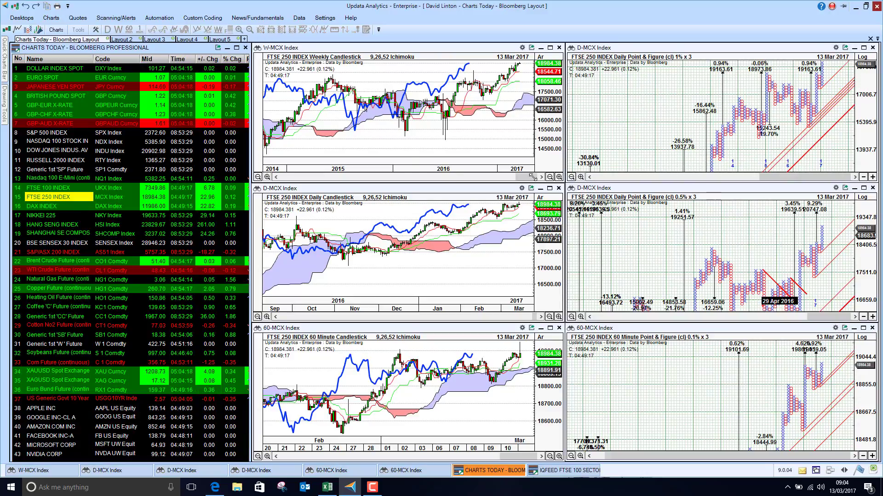
pyautogui.click(59, 208)
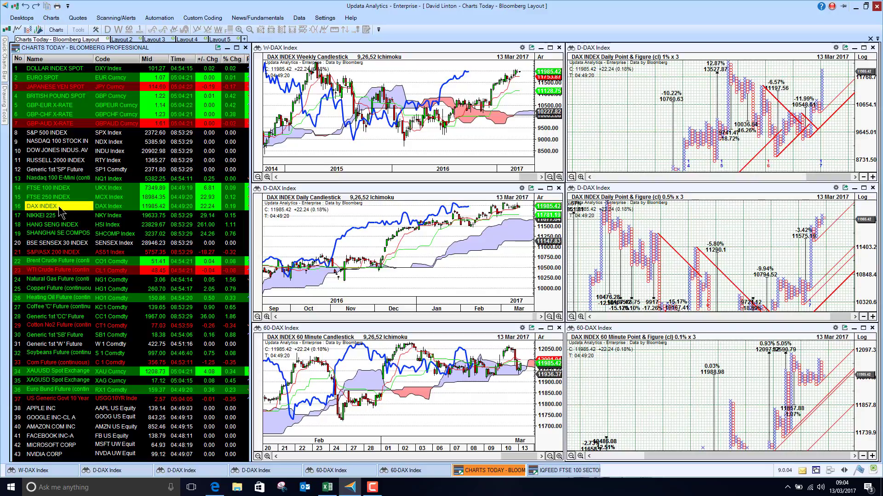
# - Chart NIKKEI 225, HANG SENG, SHANGHAI, BSE SENSEX 30 and finally S&P/ASX 200
pyautogui.click(57, 216)
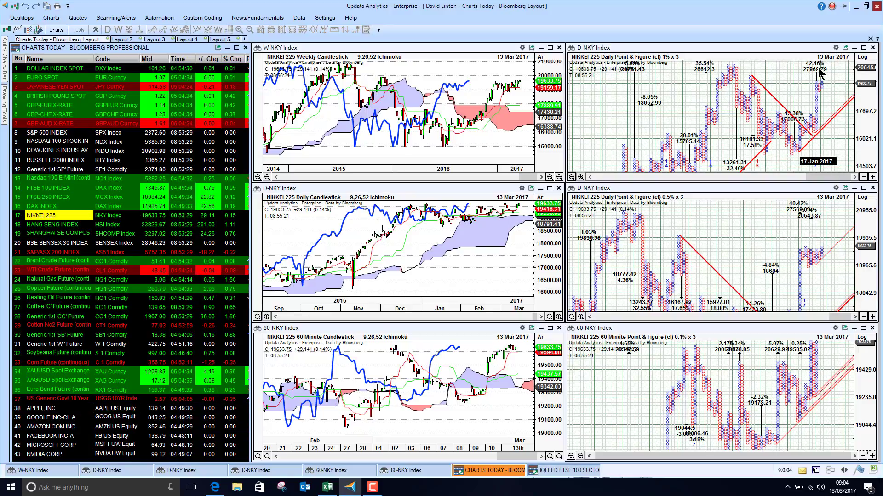
pyautogui.click(45, 226)
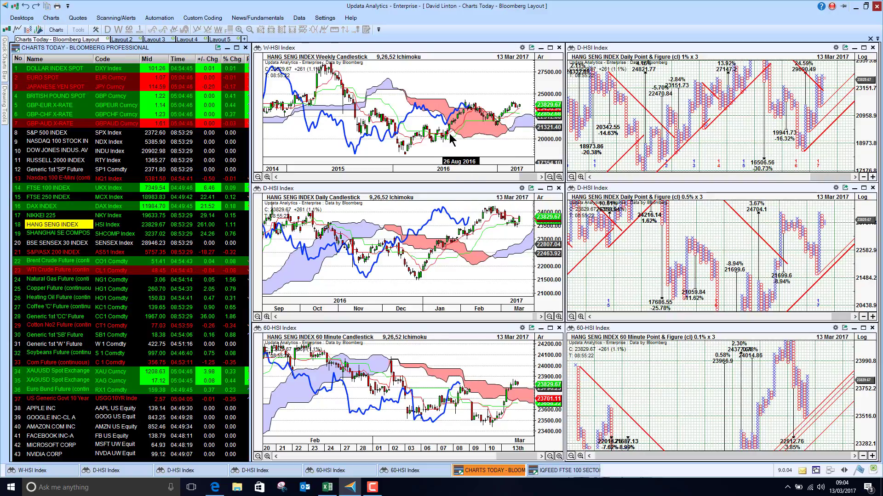
pyautogui.click(52, 235)
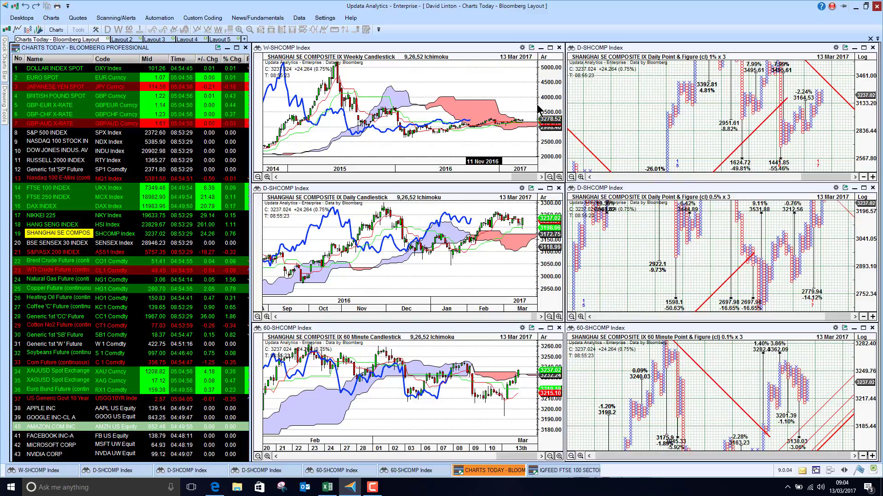
pyautogui.click(40, 247)
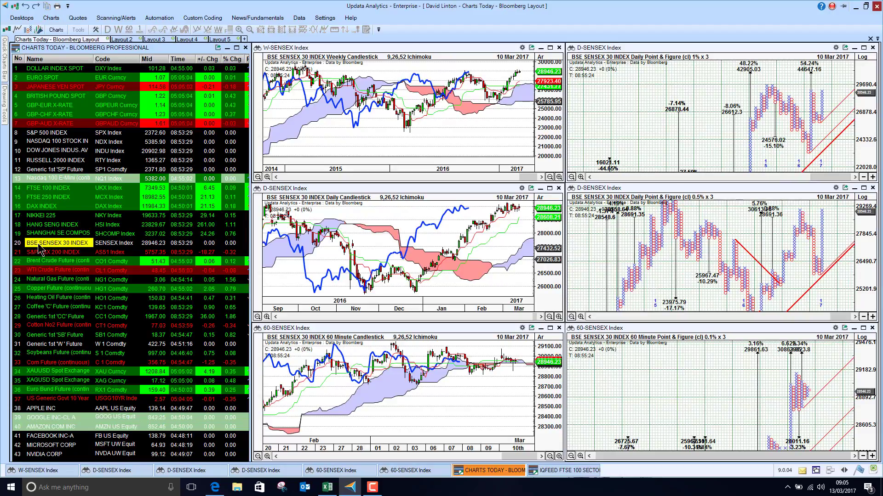
pyautogui.press('Down')
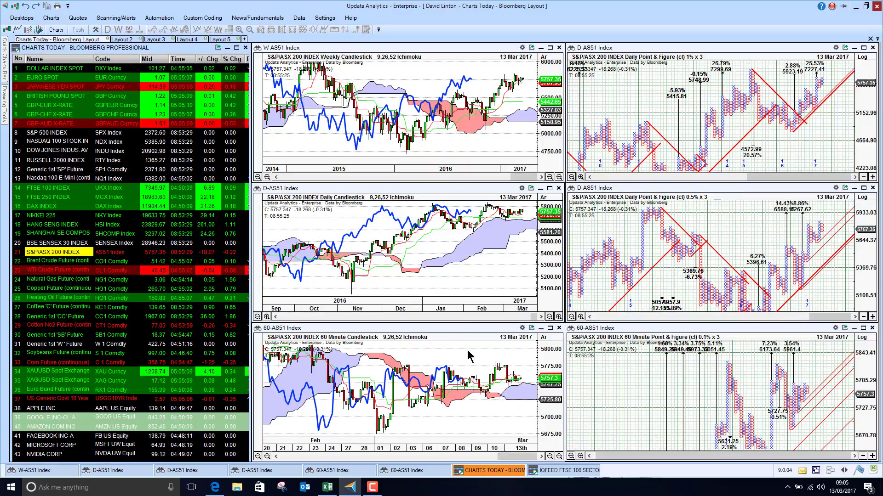
# - Step the charts through Brent crude, WTI crude, natural gas, copper and XAU spot gold
pyautogui.click(62, 262)
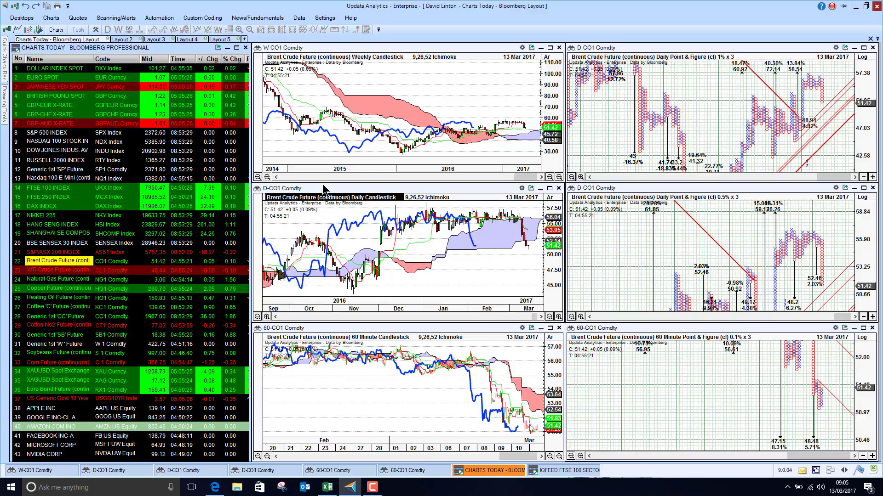
pyautogui.click(37, 271)
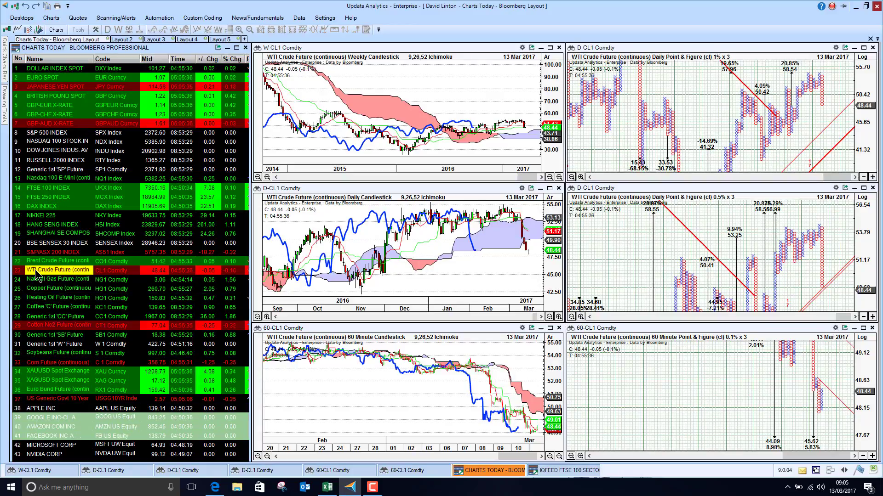
pyautogui.press('Down')
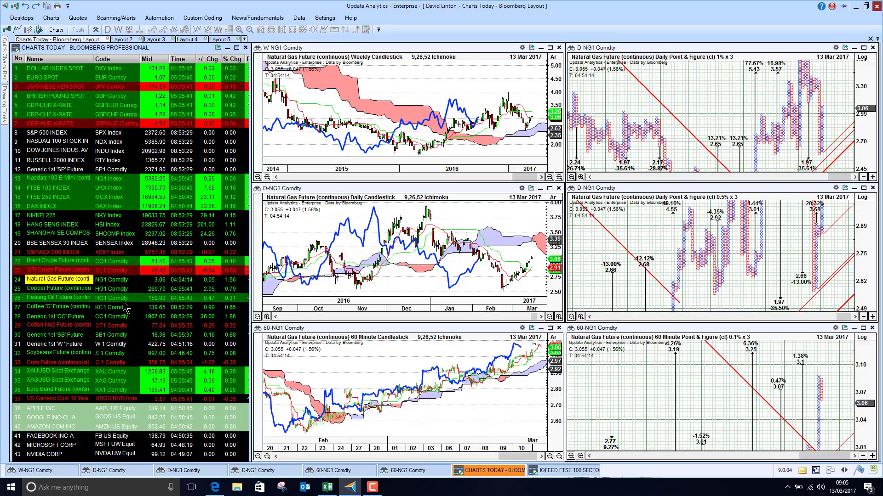
pyautogui.click(54, 291)
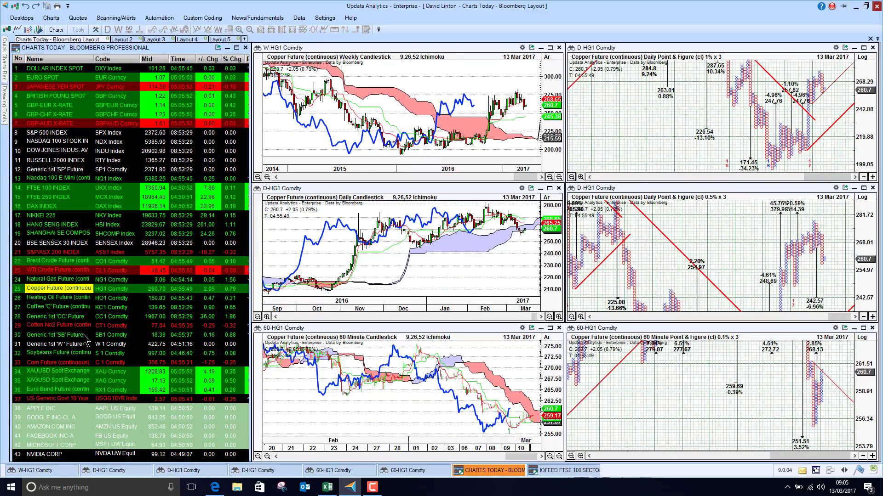
pyautogui.click(51, 373)
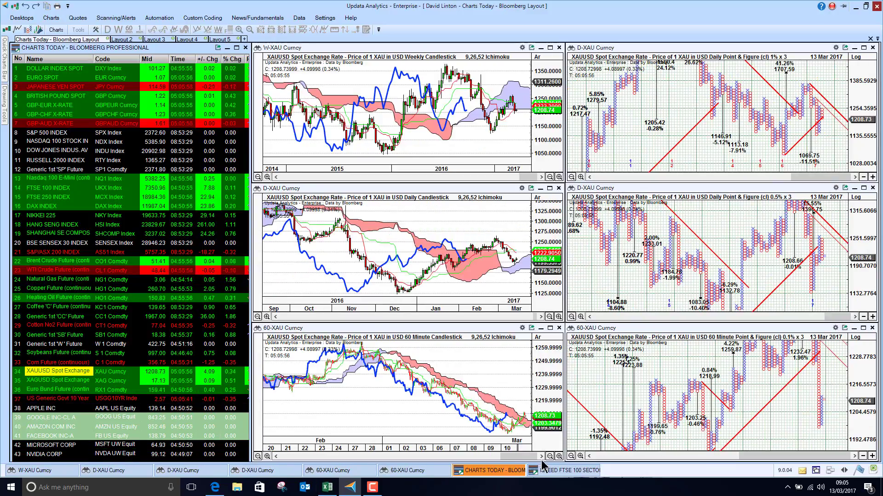
# - Inspect the 60-minute point & figure chart enlarged, restore the tiled layout, then chart XAG silver
pyautogui.moveTo(500, 457); pyautogui.dragTo(521, 444)
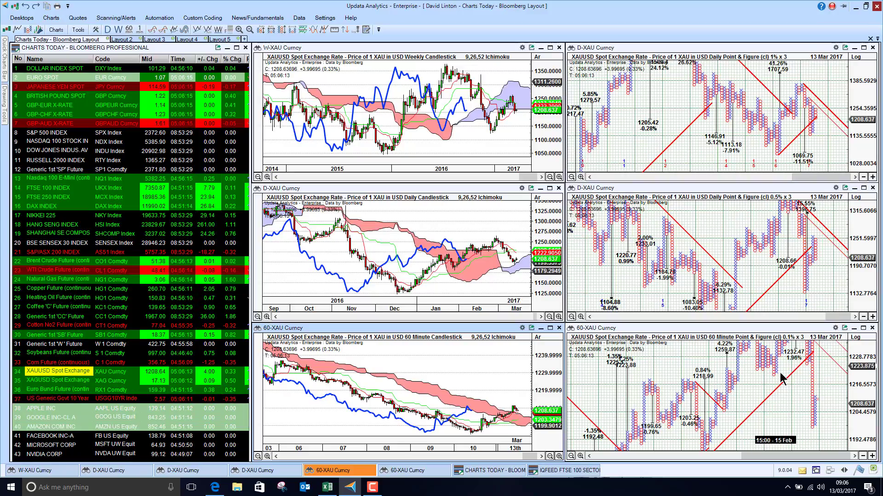
pyautogui.click(862, 328)
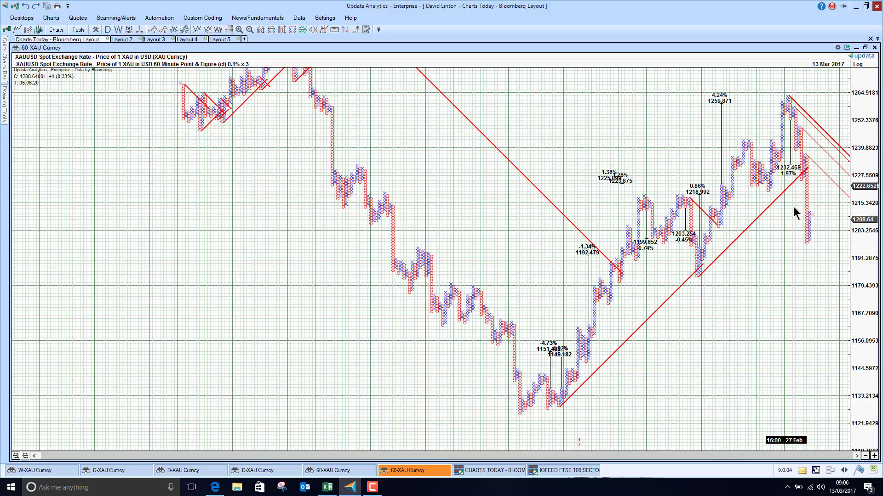
pyautogui.click(865, 47)
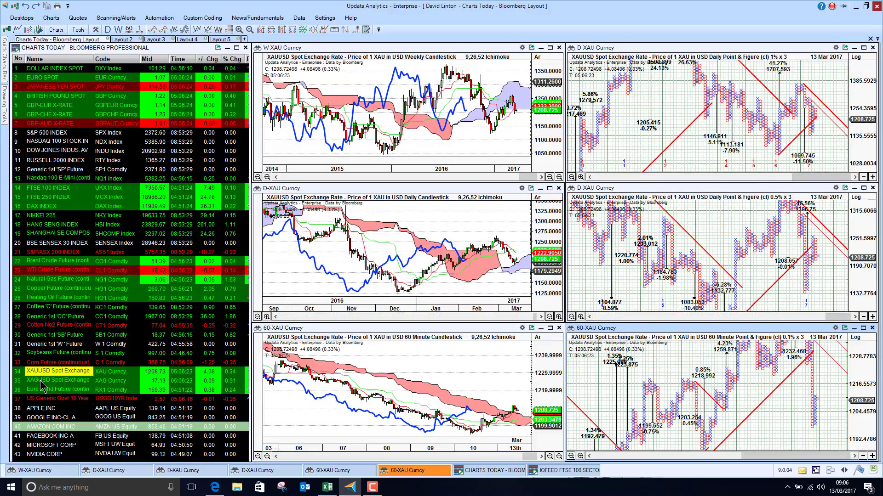
pyautogui.click(40, 381)
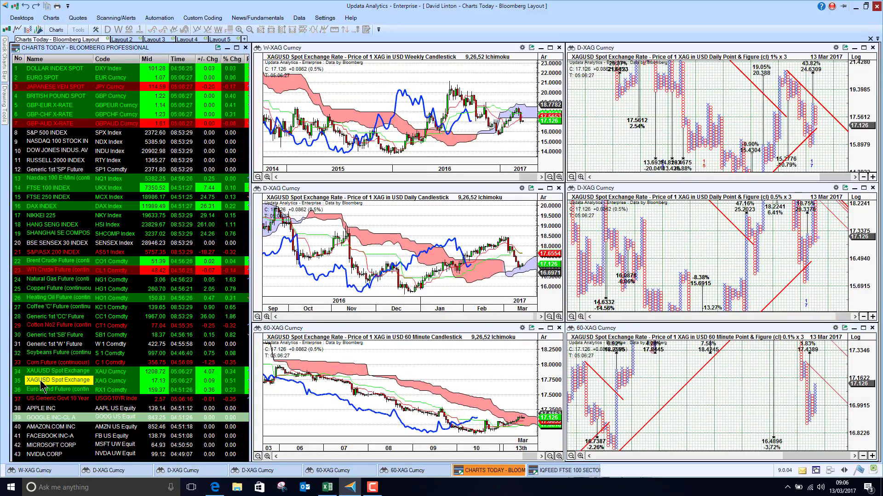
# - Chart the Euro Bund and US 10-year government yield, then APPLE INC
pyautogui.press('Down')
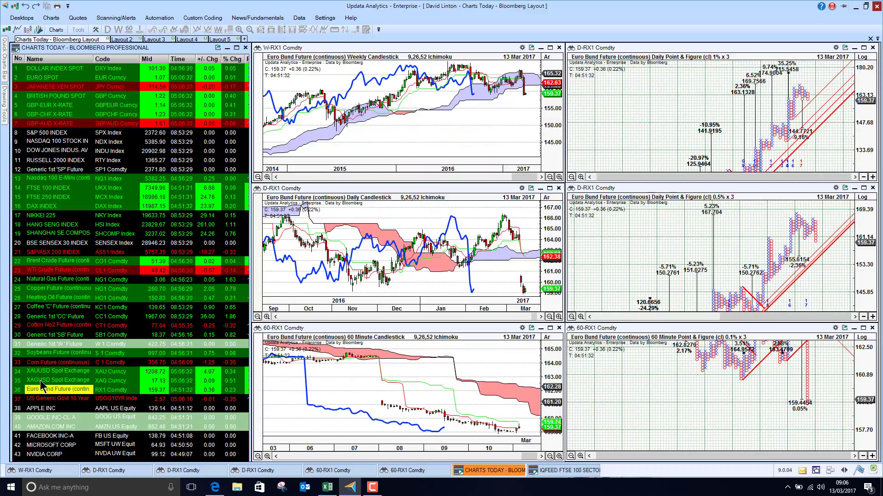
pyautogui.press('Down')
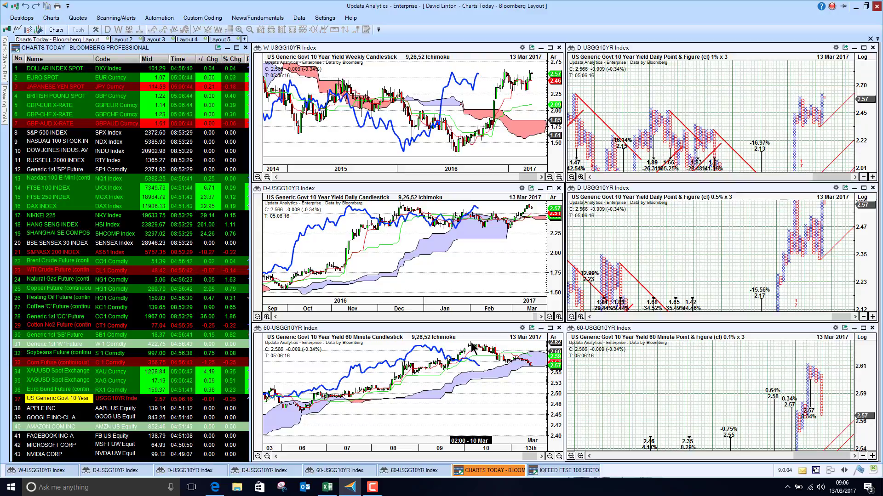
pyautogui.click(42, 409)
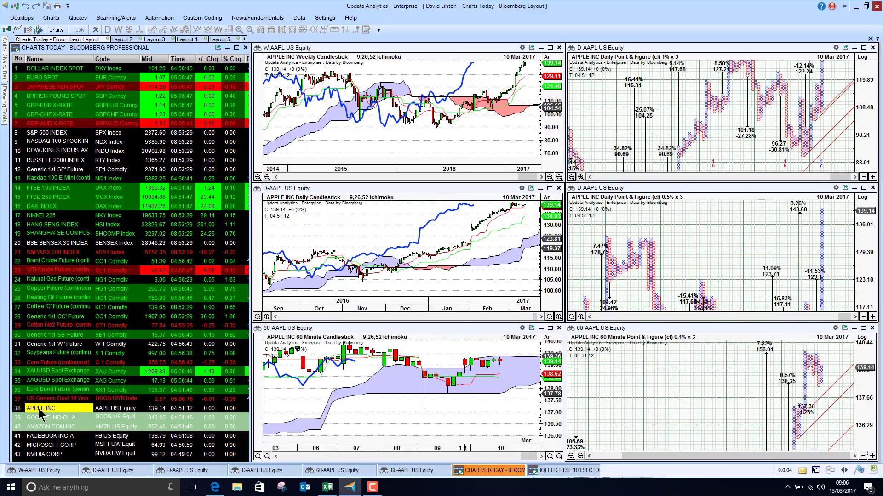
# - Step the charts through Google, Amazon, Facebook and NVIDIA
pyautogui.press('Down')
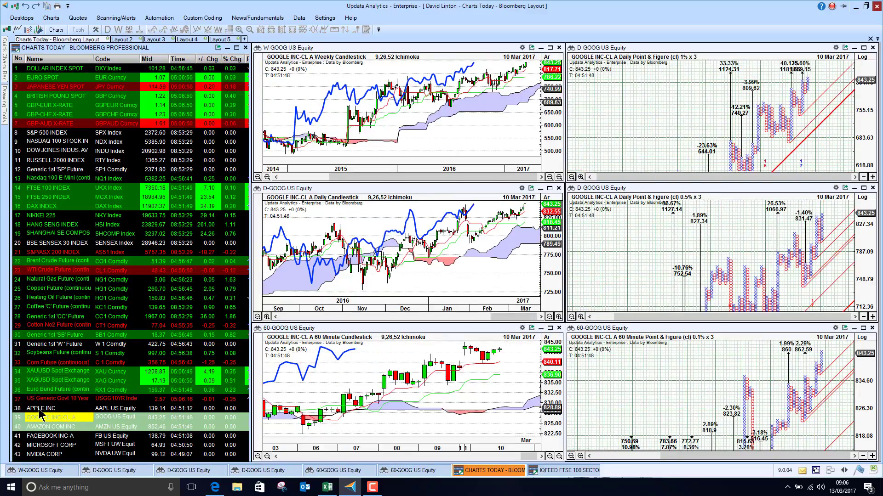
pyautogui.press('Down')
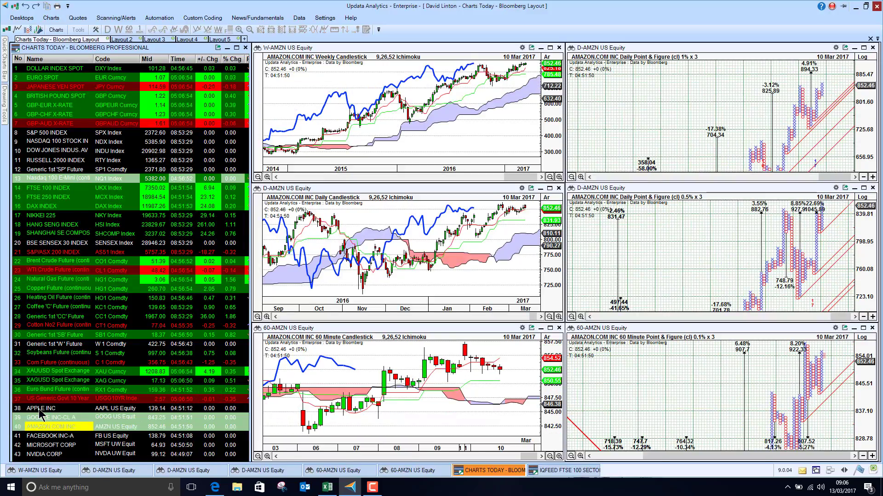
pyautogui.press('Down')
pyautogui.press('Down')
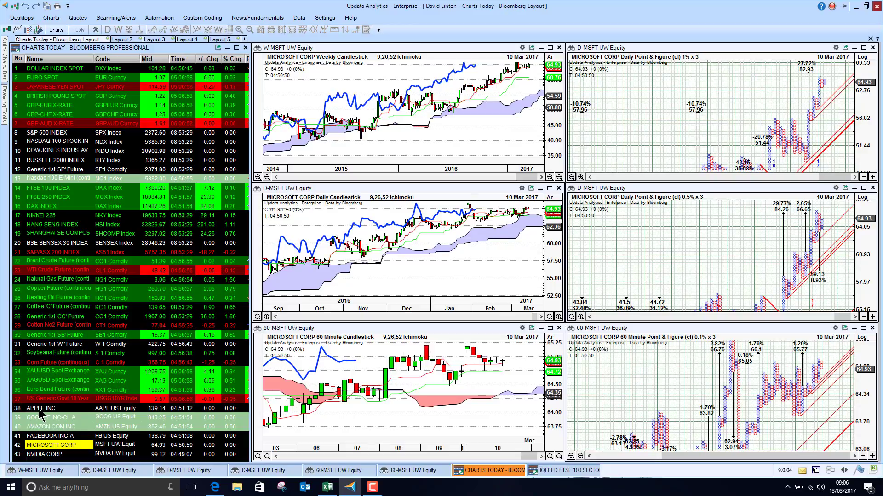
pyautogui.press('Down')
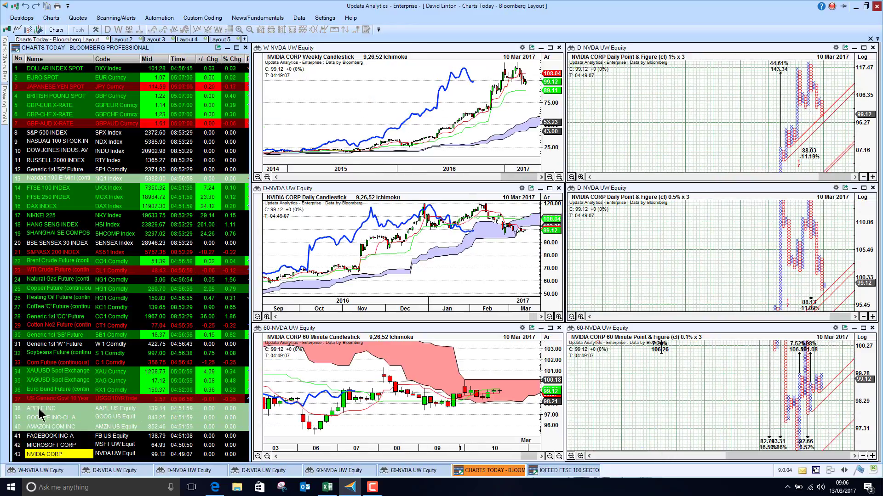
# - Flip between Microsoft and NVIDIA, end on Microsoft, and bring up the FTSE 100 sector list
pyautogui.click(54, 445)
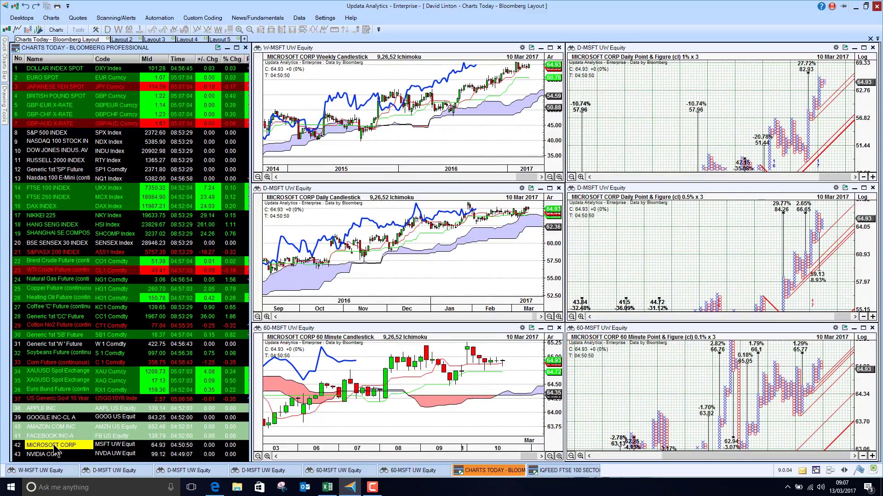
pyautogui.click(55, 453)
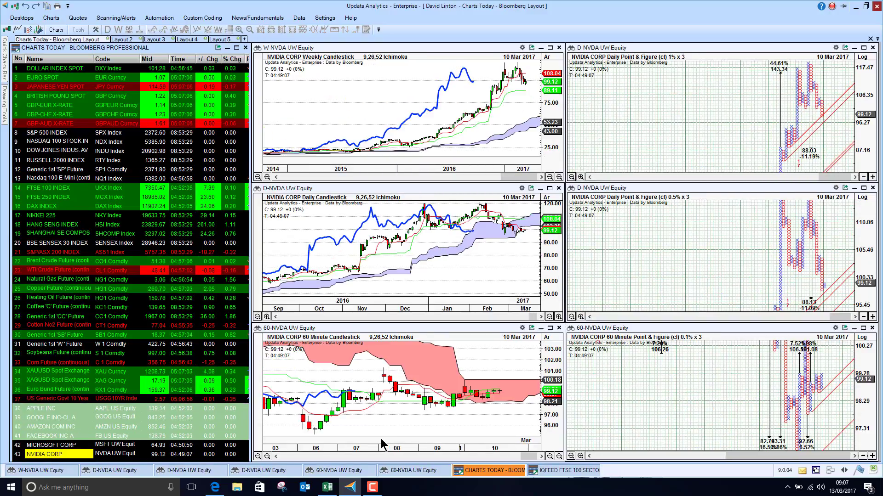
pyautogui.click(66, 444)
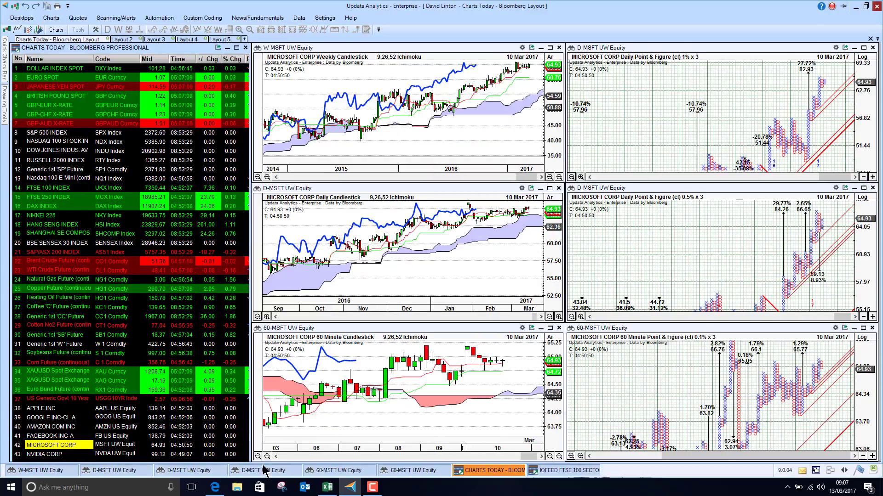
pyautogui.click(568, 470)
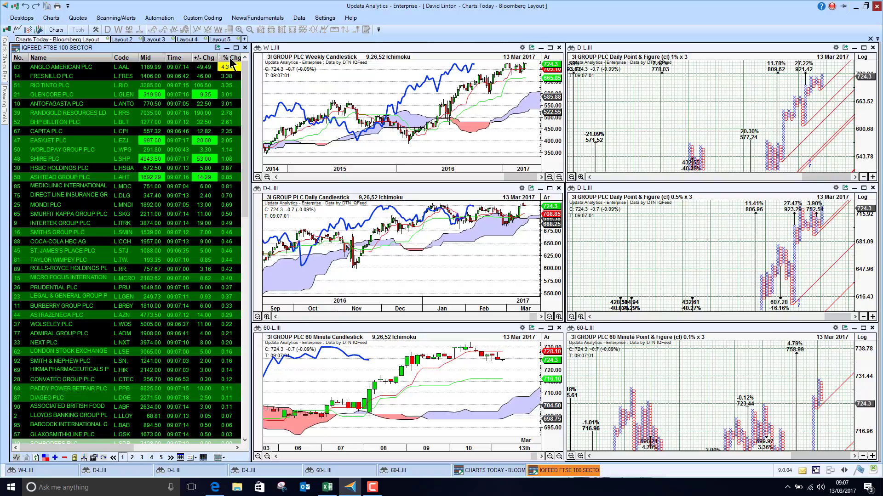
# - Chart Anglo American and Fresnillo, then flip between Fresnillo and Rio Tinto
pyautogui.click(68, 68)
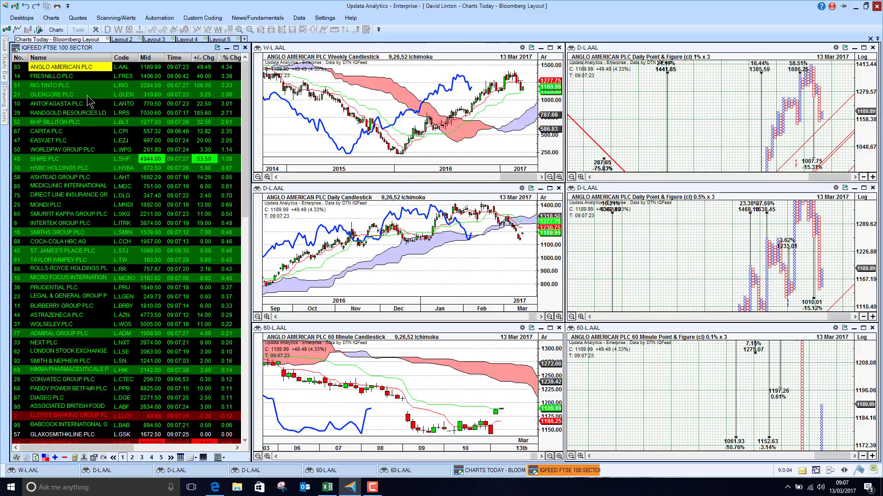
pyautogui.click(76, 79)
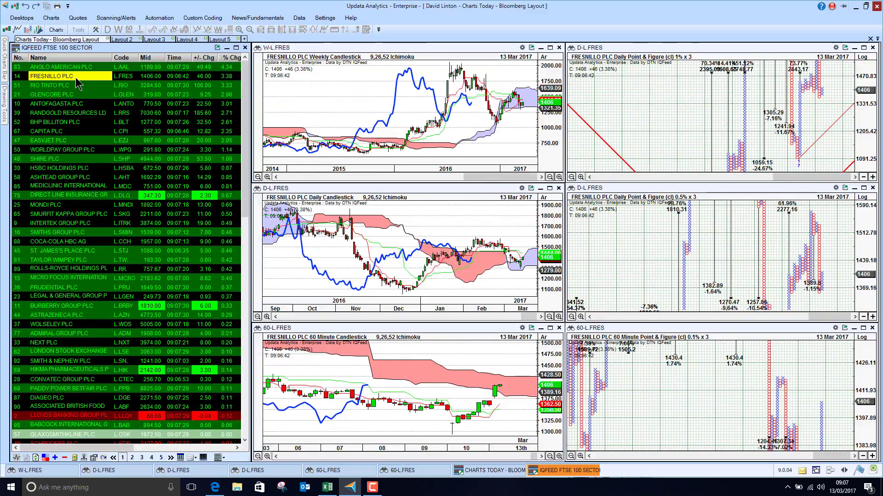
pyautogui.press('Down')
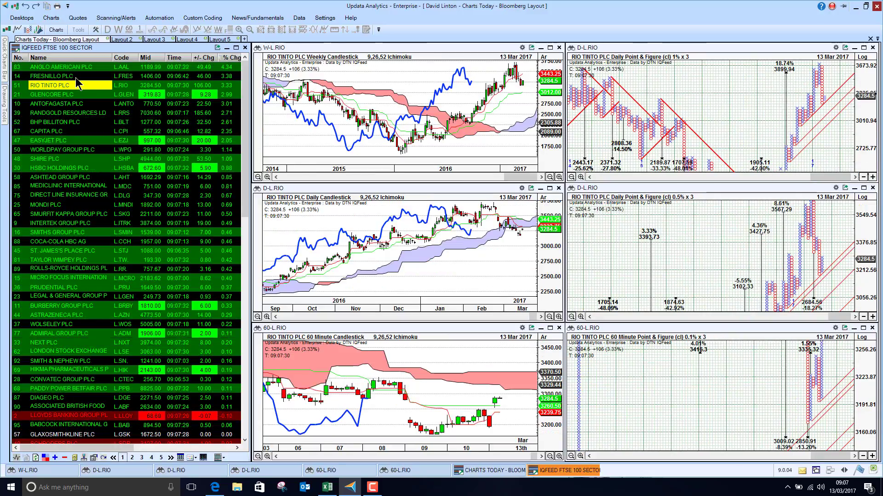
pyautogui.press('Up')
pyautogui.press('Down')
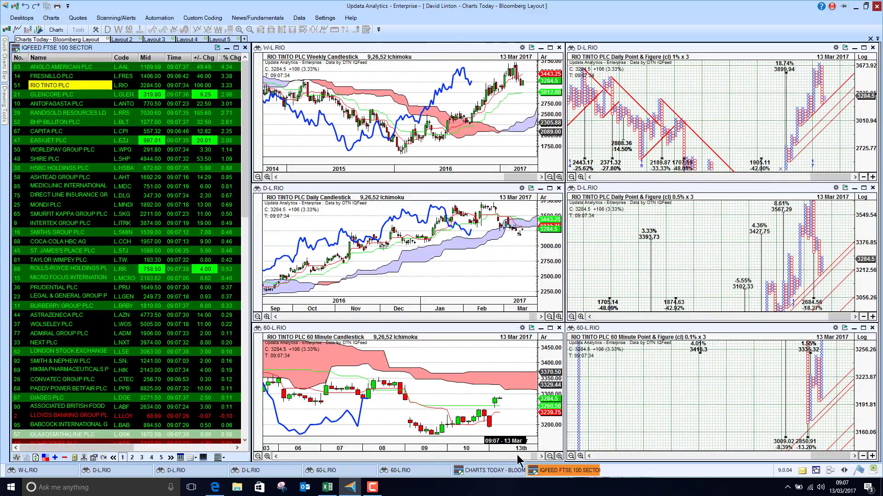
pyautogui.moveTo(531, 458); pyautogui.dragTo(512, 458)
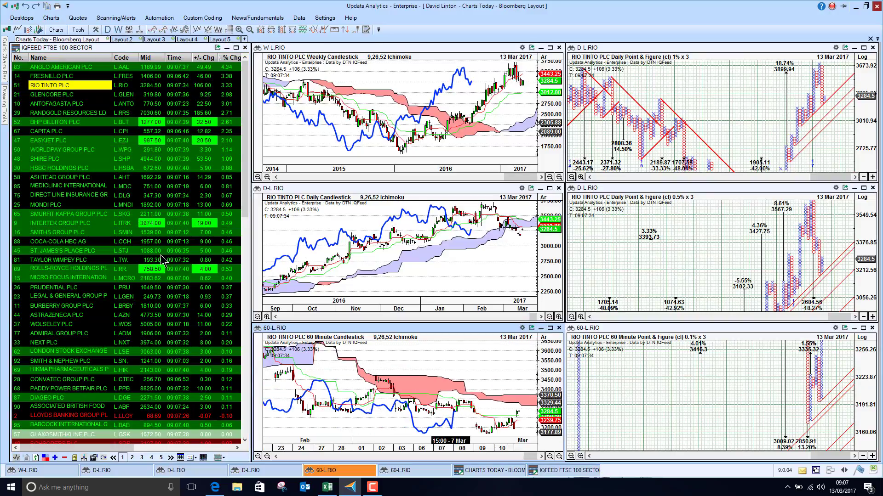
# - Revisit Anglo American, Fresnillo, Rio Tinto, step to Antofagasta and BHP Billiton, then sort losers first
pyautogui.click(42, 68)
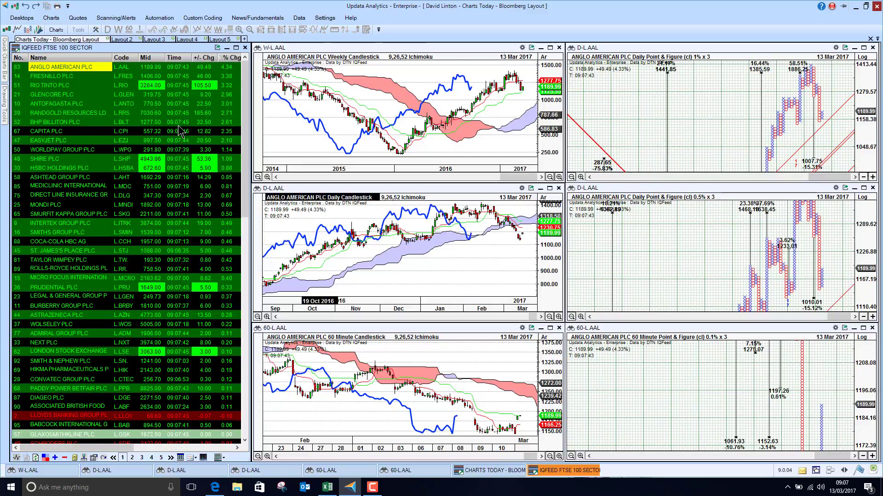
pyautogui.click(59, 77)
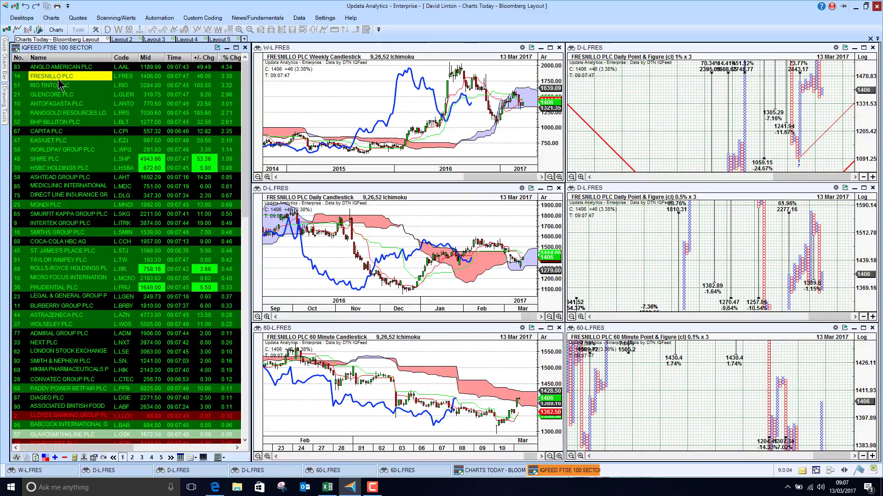
pyautogui.click(59, 84)
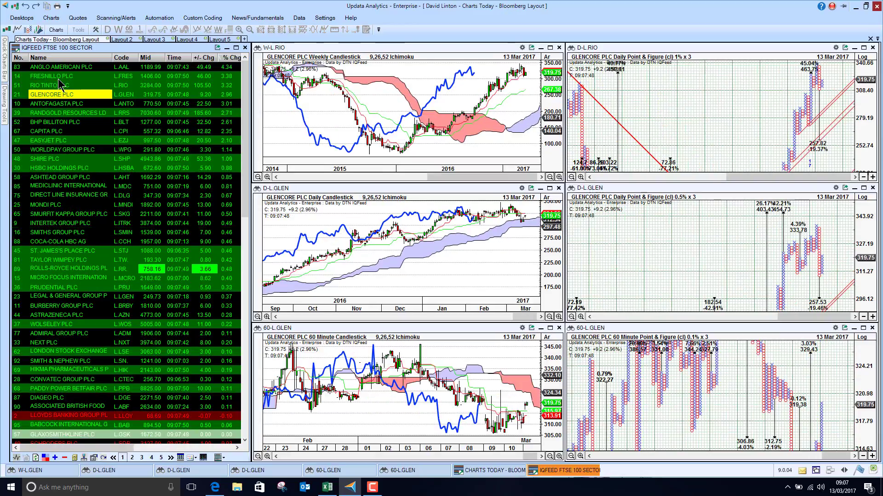
pyautogui.press('Down')
pyautogui.press('Down')
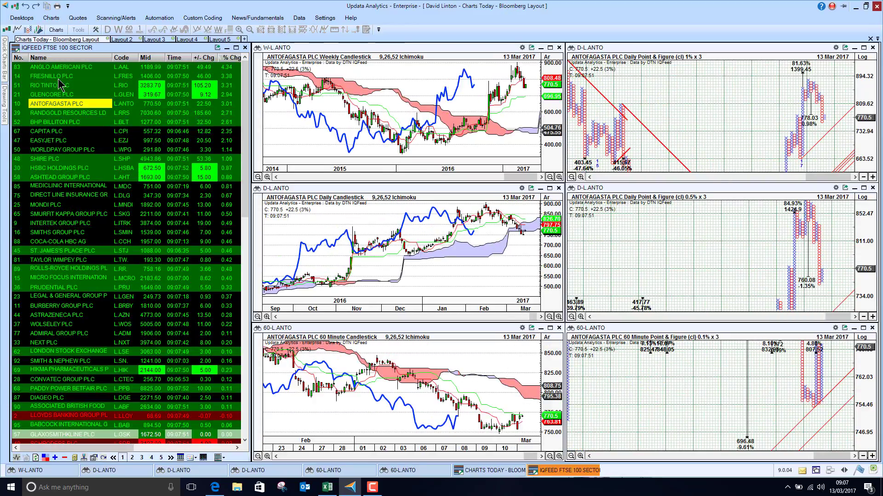
pyautogui.press('Down')
pyautogui.press('Down')
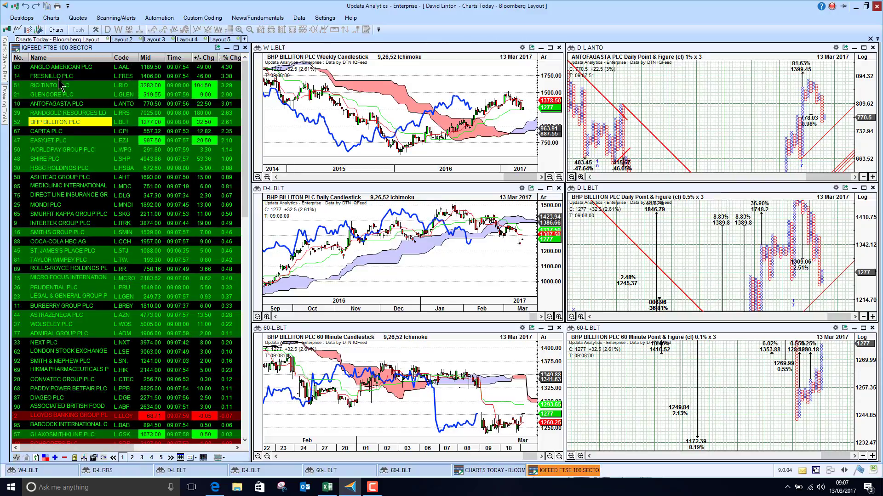
pyautogui.click(232, 58)
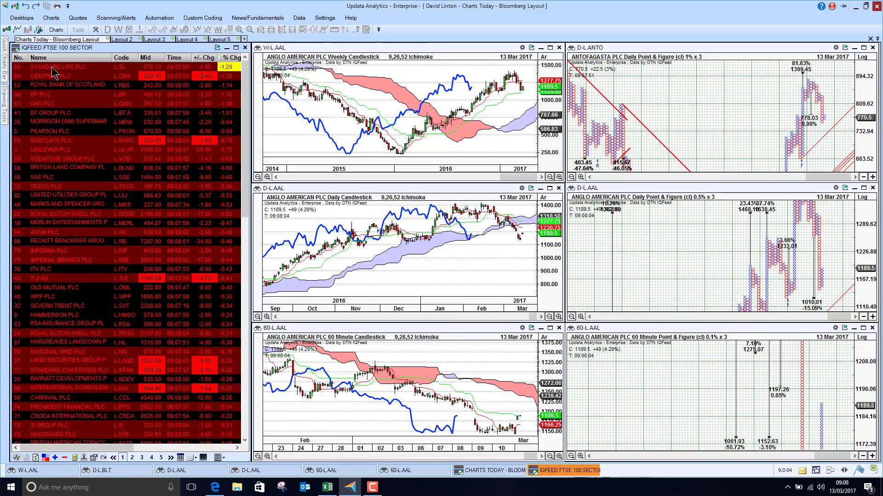
# - Chart losers Standard Life, Centrica, RBS, BP, GKN and BT Group, then sort by % Chg, gainers first
pyautogui.click(53, 67)
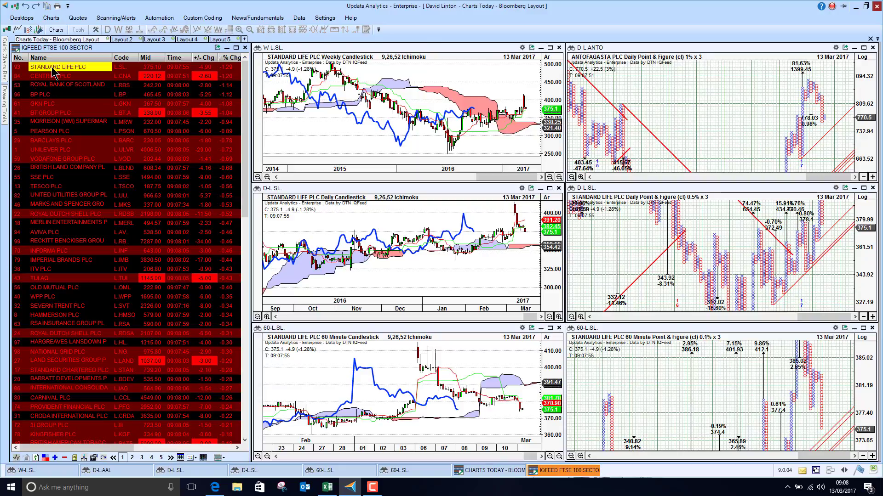
pyautogui.press('Down')
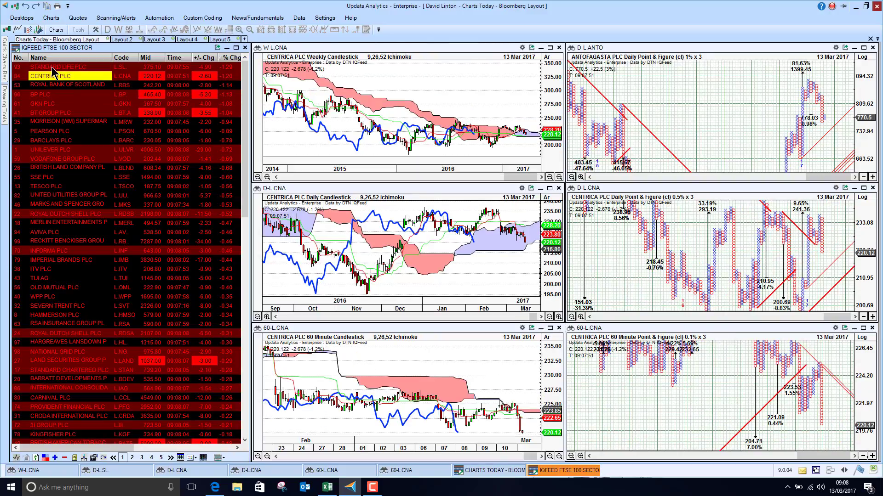
pyautogui.press('Down')
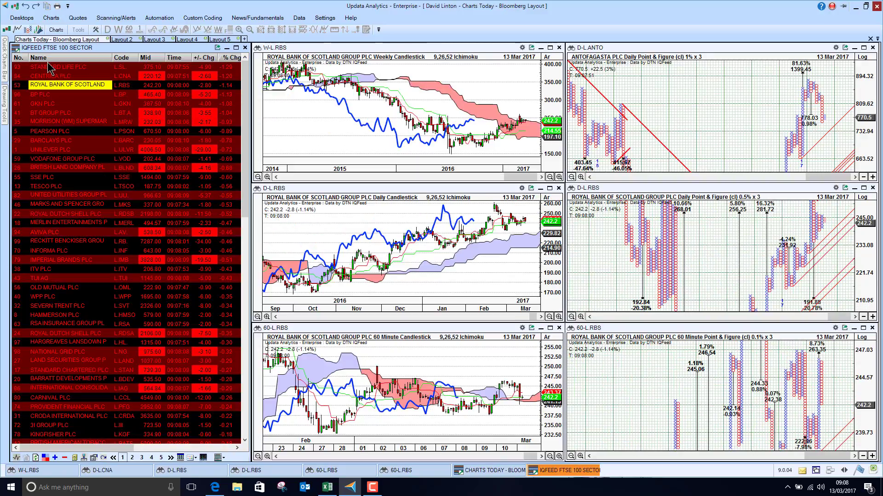
pyautogui.press('Down')
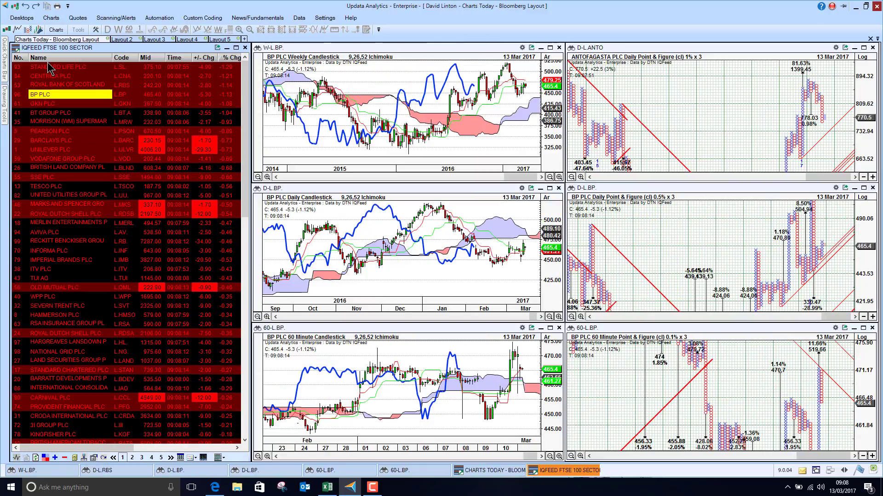
pyautogui.press('Down')
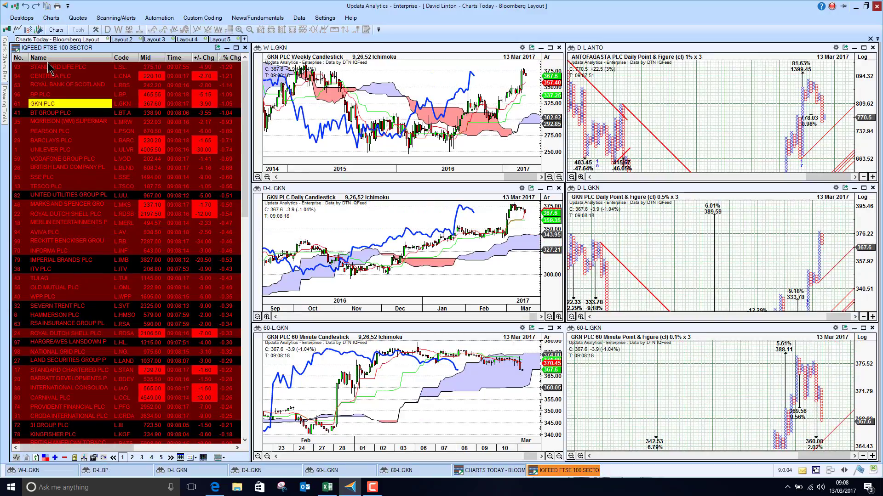
pyautogui.press('Down')
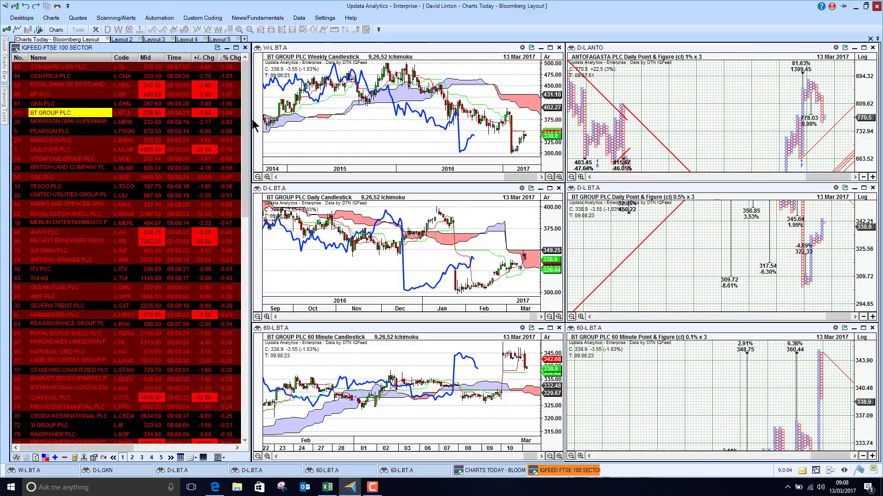
pyautogui.click(226, 60)
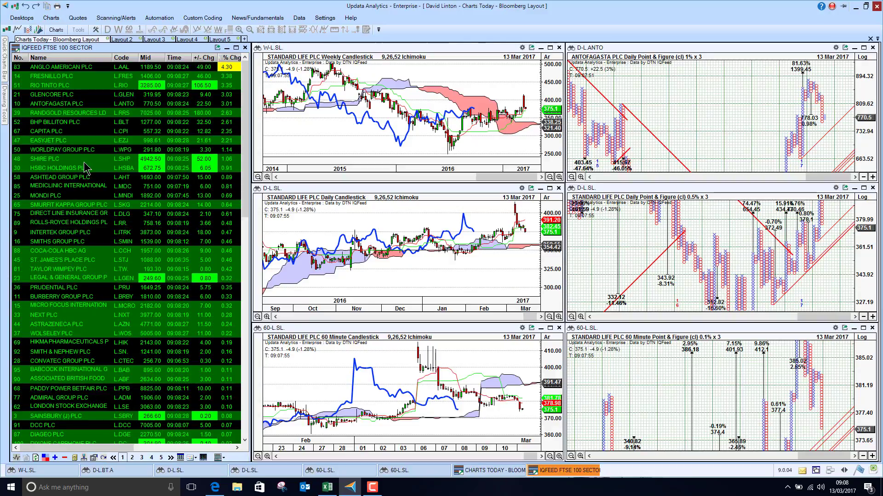